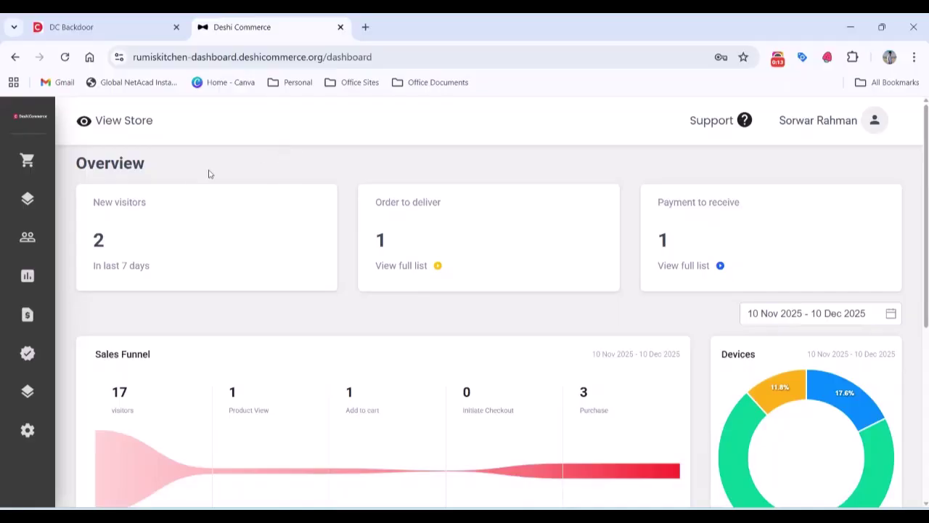
# Keep the navigation sidebar expanded and open the store's settings at the Store Details section.
pyautogui.moveTo(42, 132)
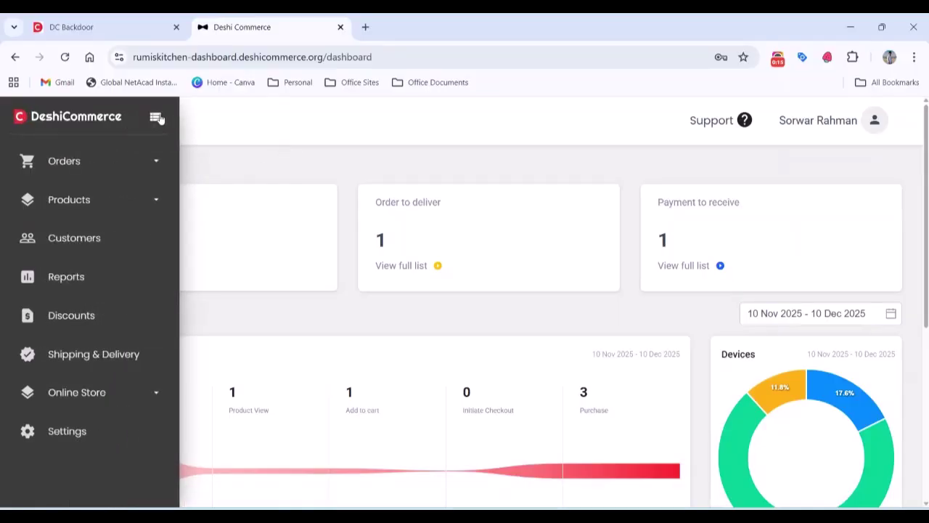
pyautogui.click(156, 117)
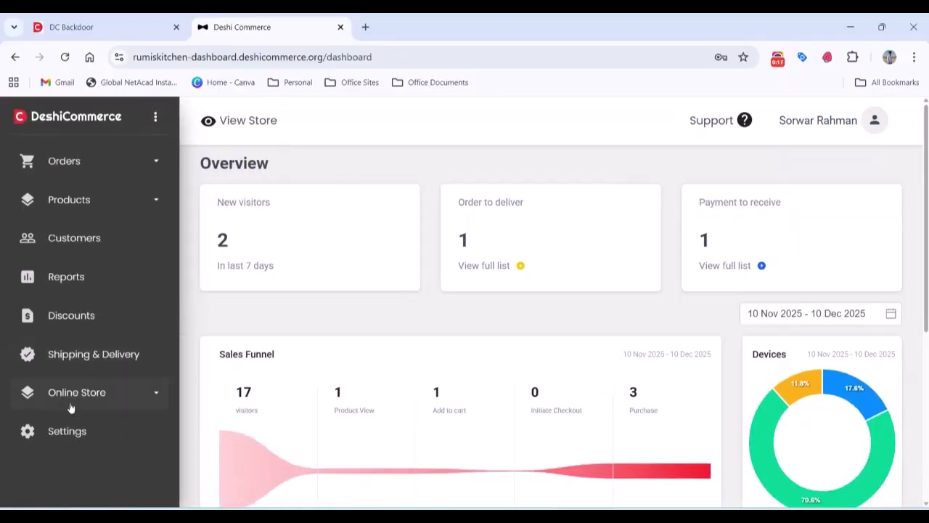
pyautogui.click(72, 434)
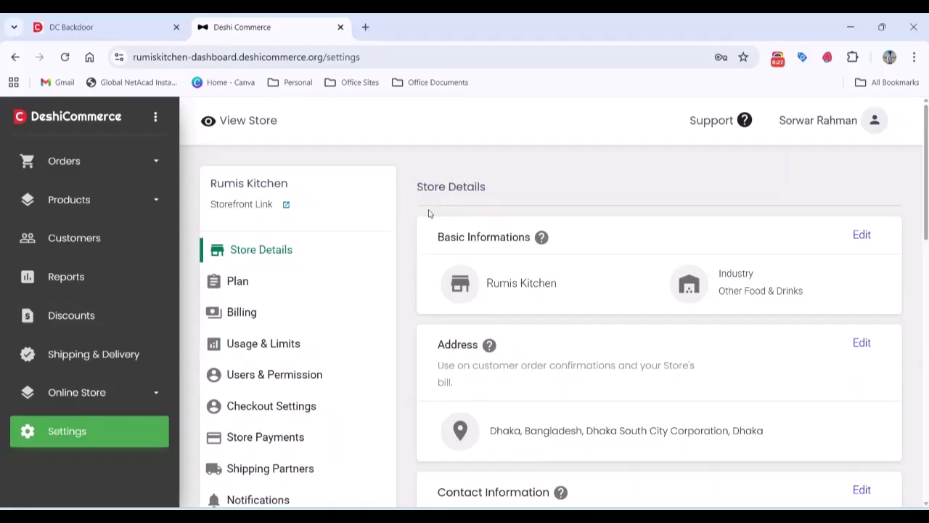
pyautogui.scroll(-1, 415, 243)
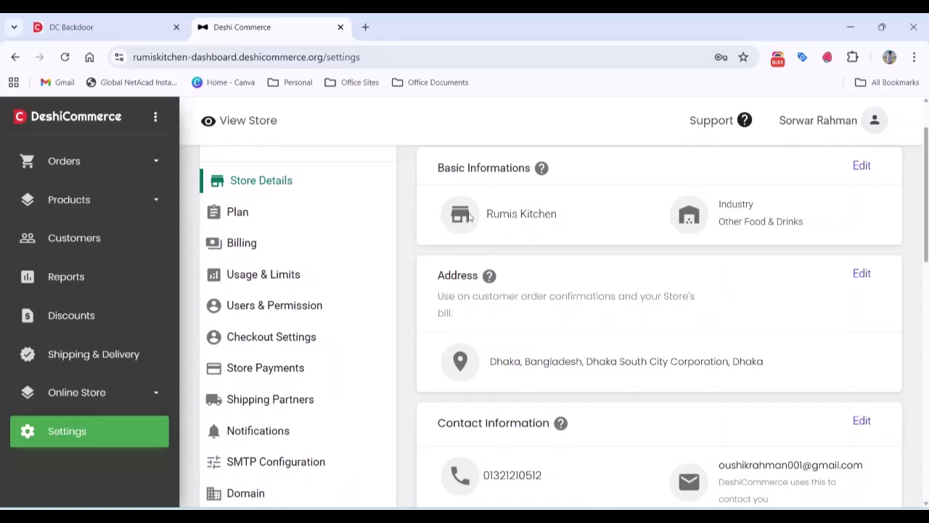
pyautogui.scroll(1, 486, 243)
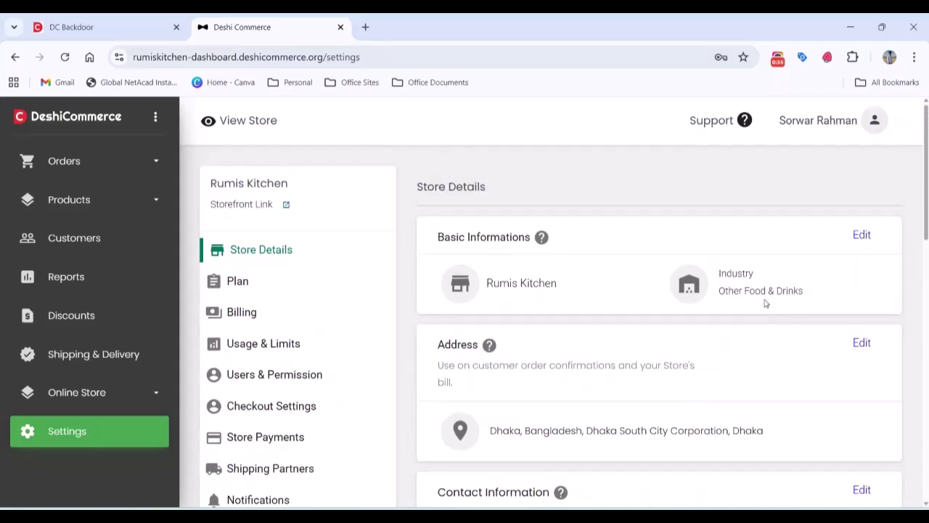
# Open the store's basic information for editing and replace the store name with ABCD.
pyautogui.click(861, 234)
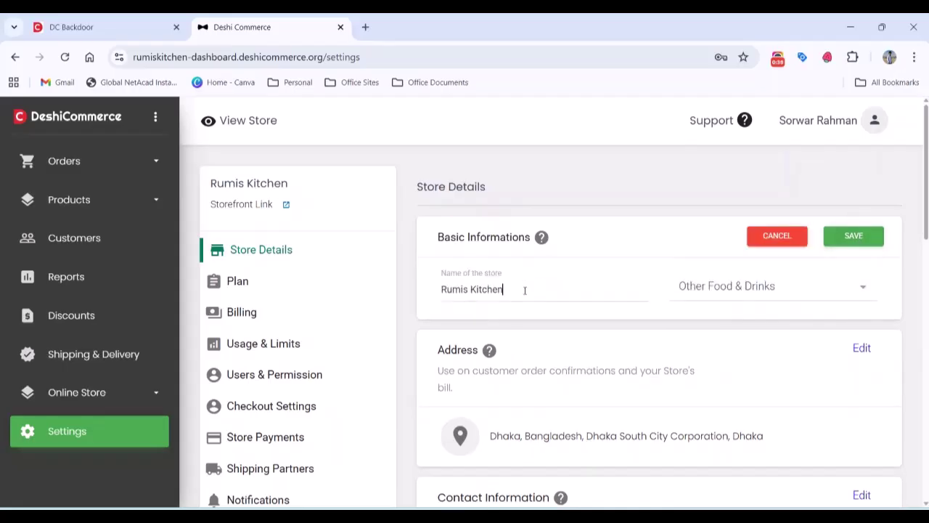
pyautogui.moveTo(525, 290); pyautogui.dragTo(442, 288)
pyautogui.write('askdaksjd')
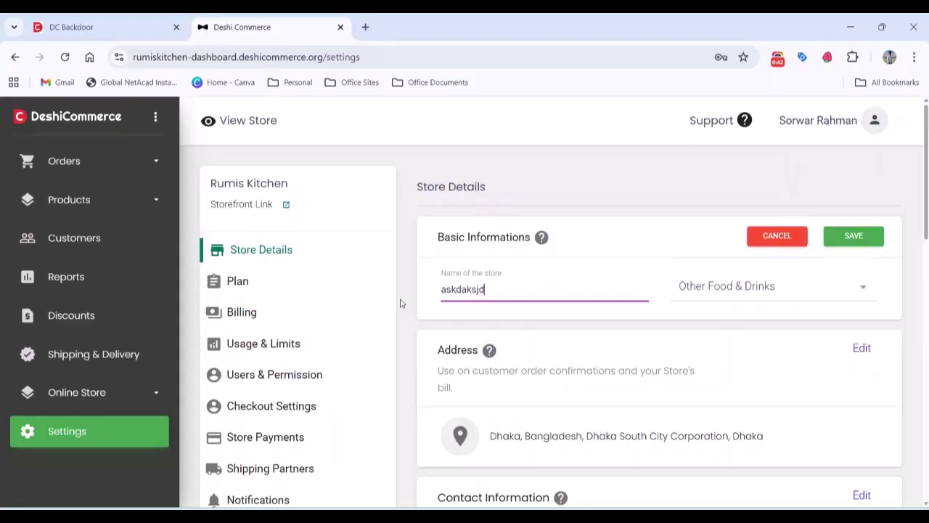
pyautogui.press('BackSpace')
pyautogui.press('BackSpace')
pyautogui.press('BackSpace')
pyautogui.press('BackSpace')
pyautogui.press('BackSpace')
pyautogui.press('BackSpace')
pyautogui.press('BackSpace')
pyautogui.press('BackSpace')
pyautogui.press('BackSpace')
pyautogui.write('ABCD')
# Look through the available store industries without picking one and cancel editing the basic information.
pyautogui.click(799, 288)
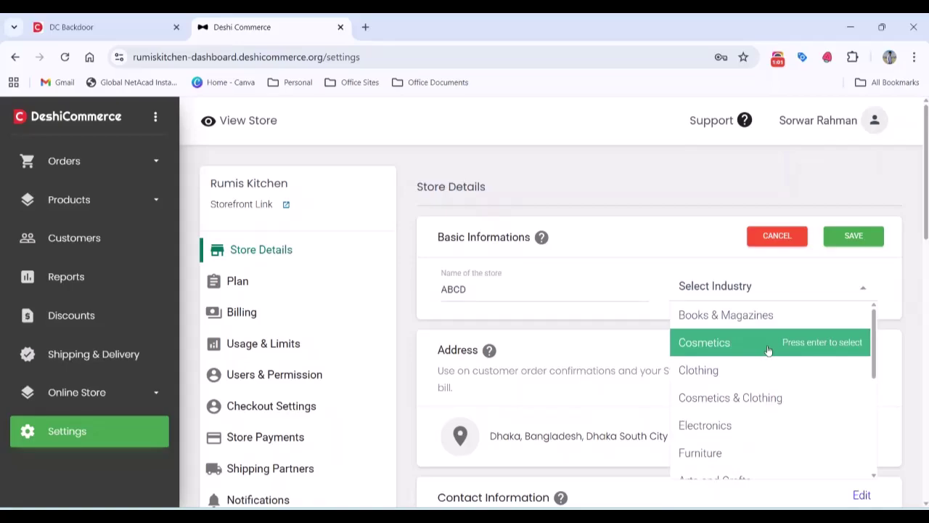
pyautogui.click(889, 280)
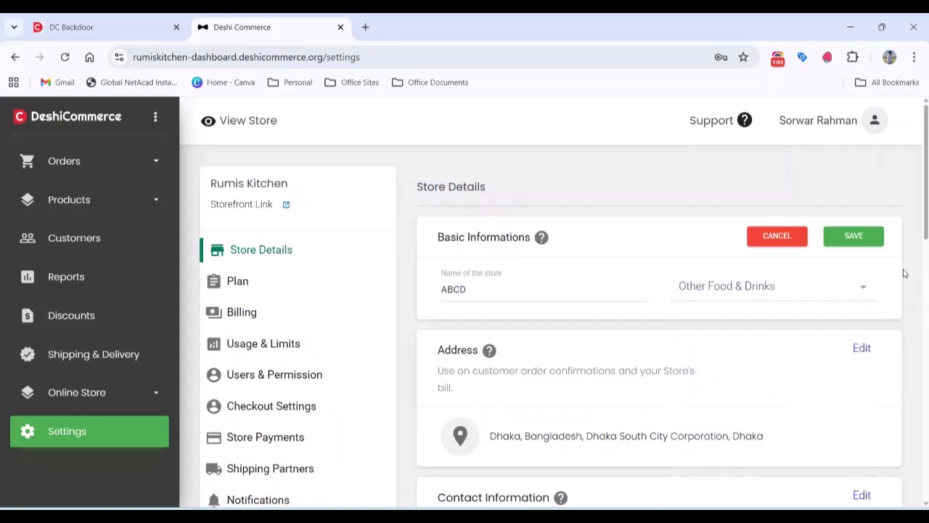
pyautogui.click(823, 290)
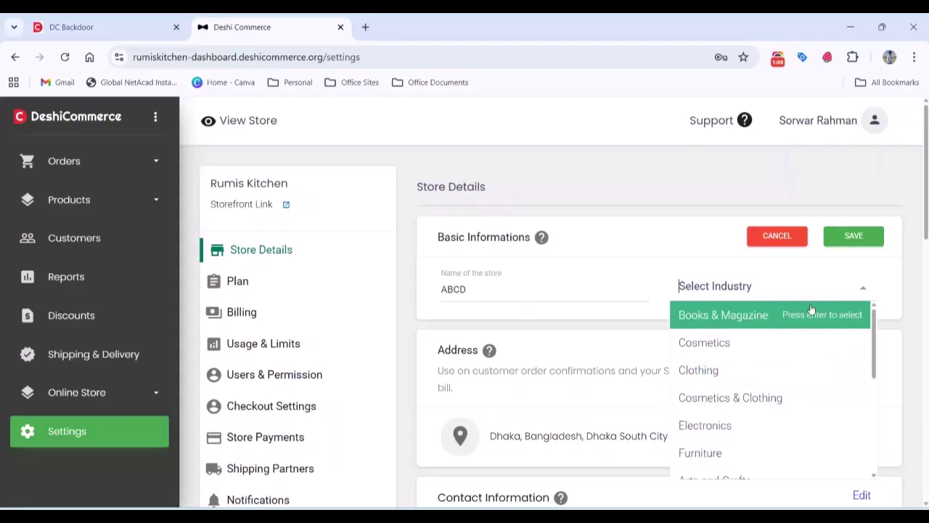
pyautogui.click(892, 283)
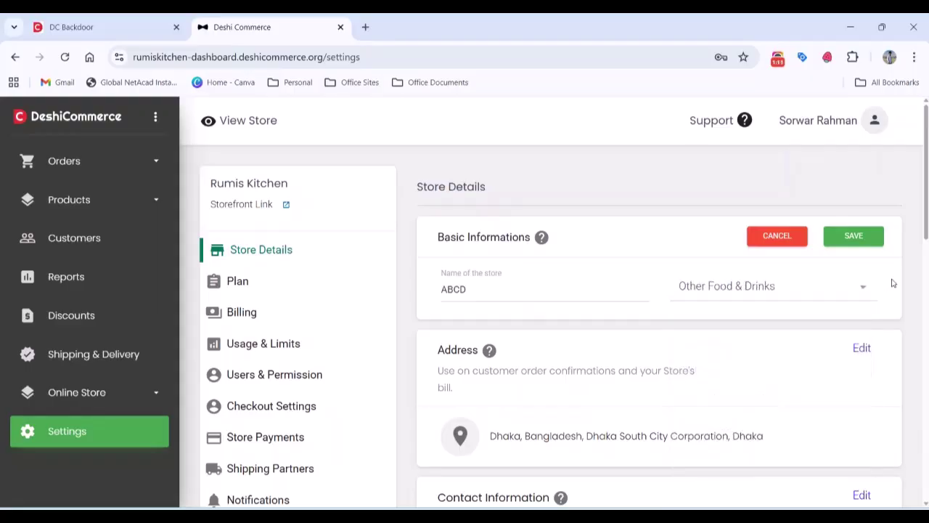
pyautogui.click(776, 237)
# Open the store address for editing to view its fields and cancel without changing anything.
pyautogui.scroll(-1, 645, 179)
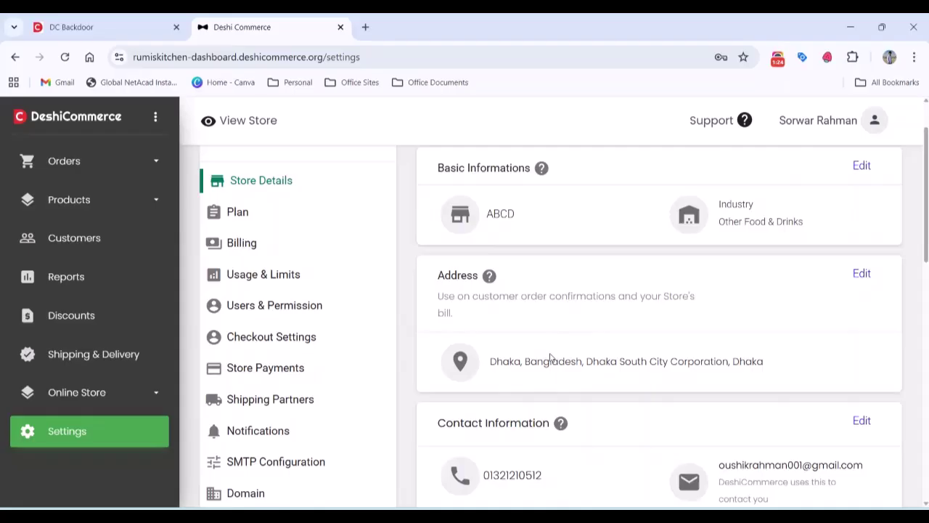
pyautogui.click(861, 275)
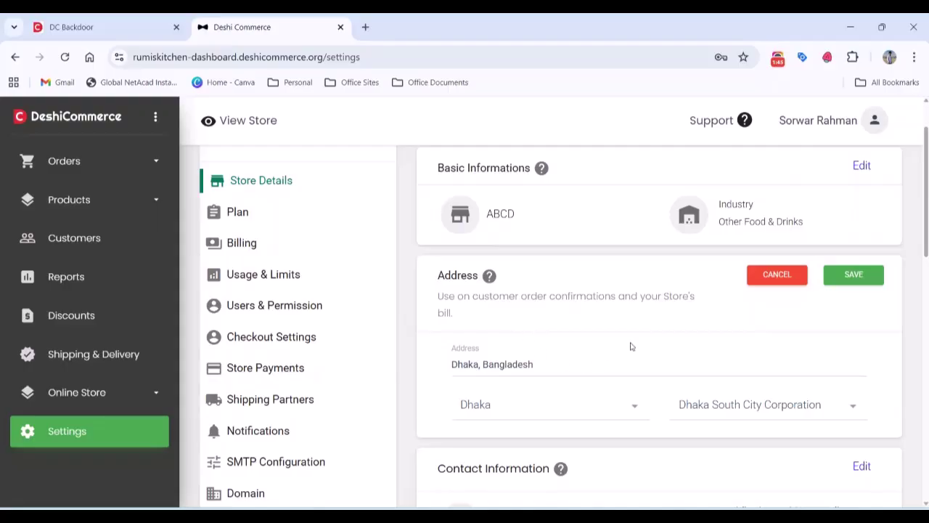
pyautogui.click(775, 276)
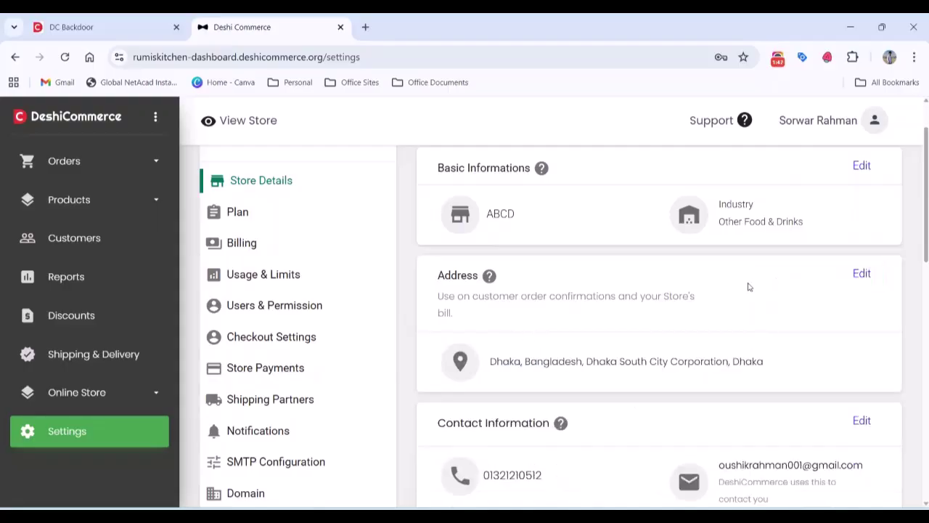
# Open the contact information for editing to view the phone and email fields, and cancel without changes.
pyautogui.scroll(-1, 653, 279)
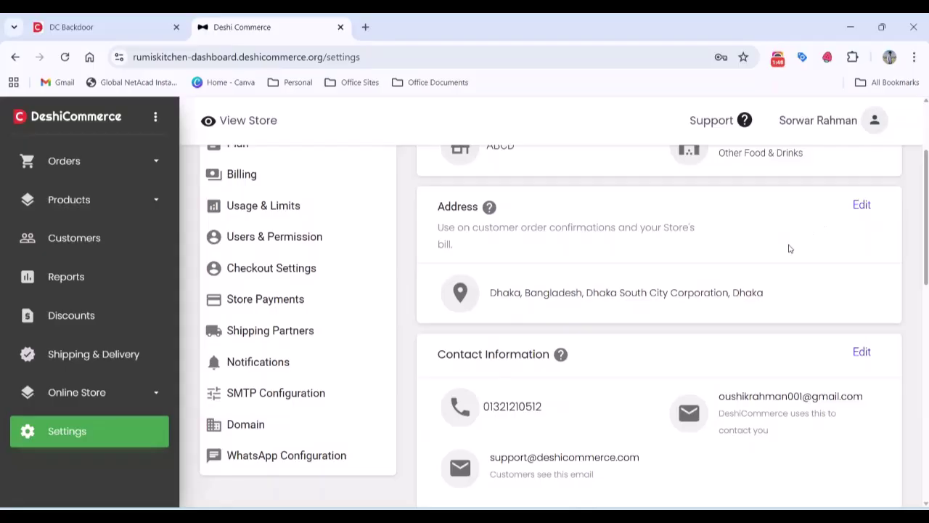
pyautogui.scroll(-2, 769, 259)
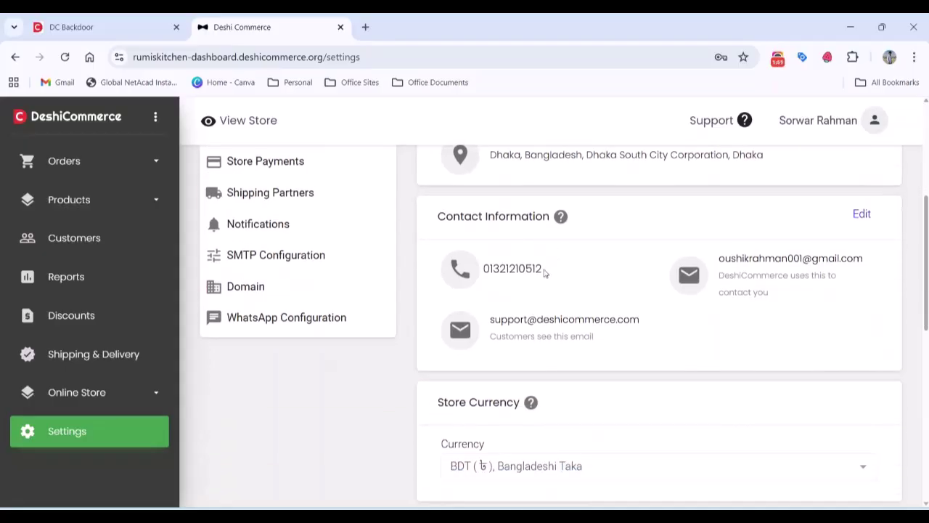
pyautogui.click(862, 215)
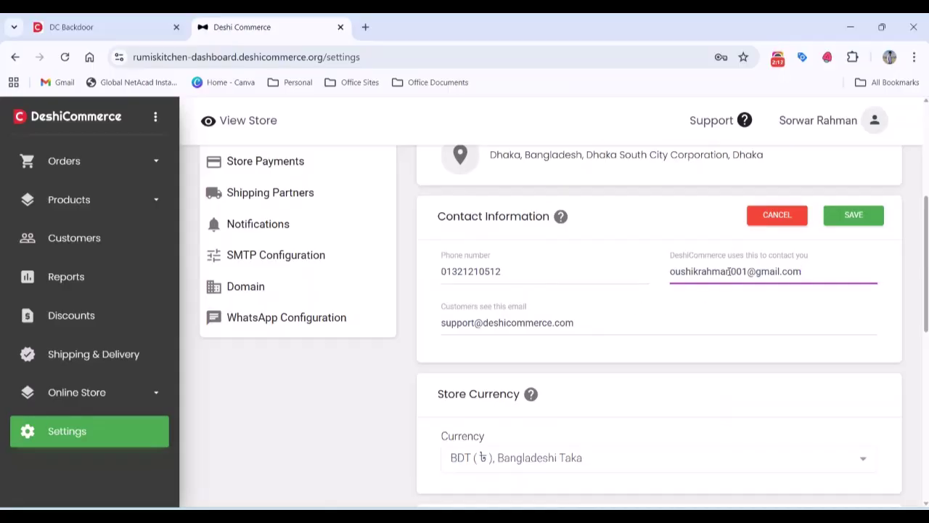
pyautogui.click(785, 216)
# View the list of available store currencies and close it without choosing another one.
pyautogui.scroll(-2, 617, 299)
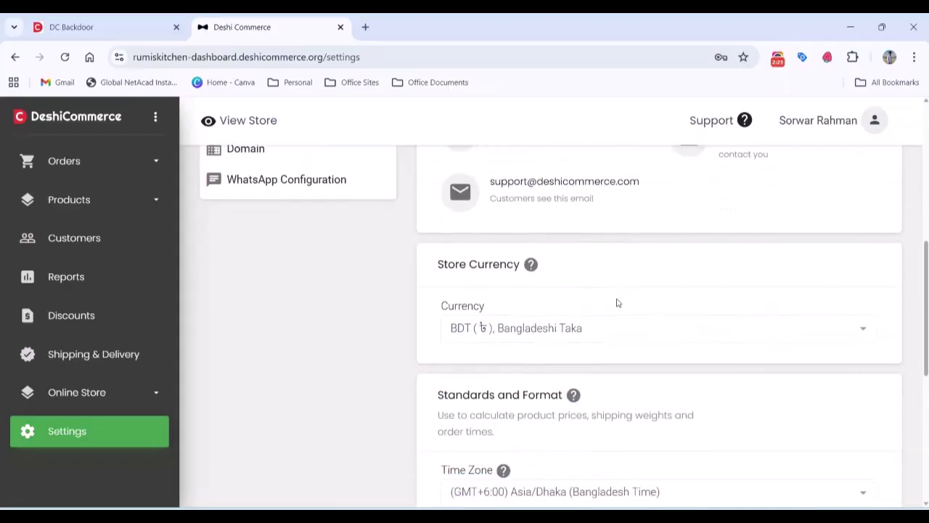
pyautogui.scroll(-1, 641, 269)
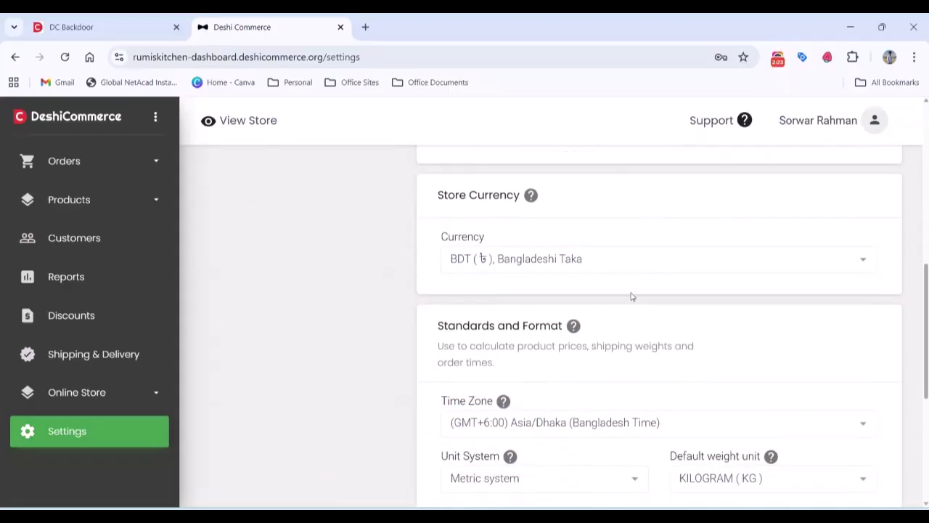
pyautogui.click(666, 270)
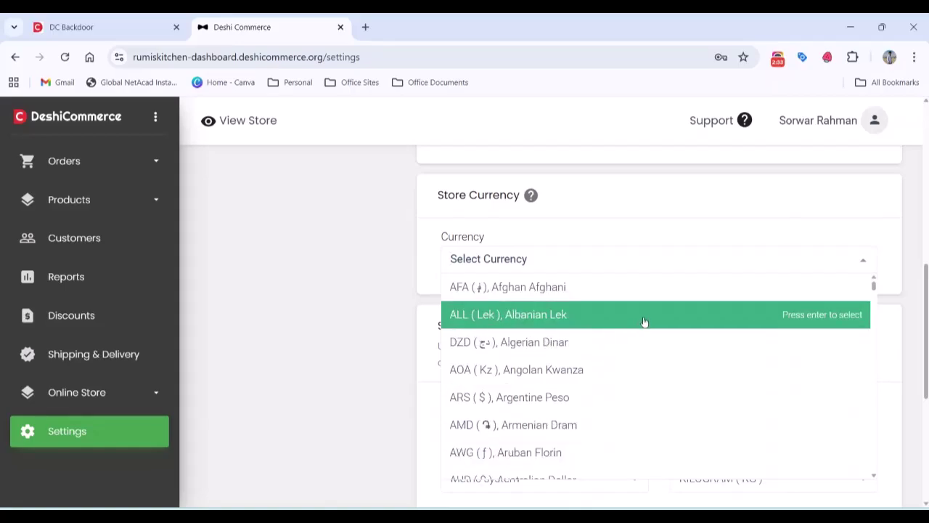
pyautogui.click(862, 263)
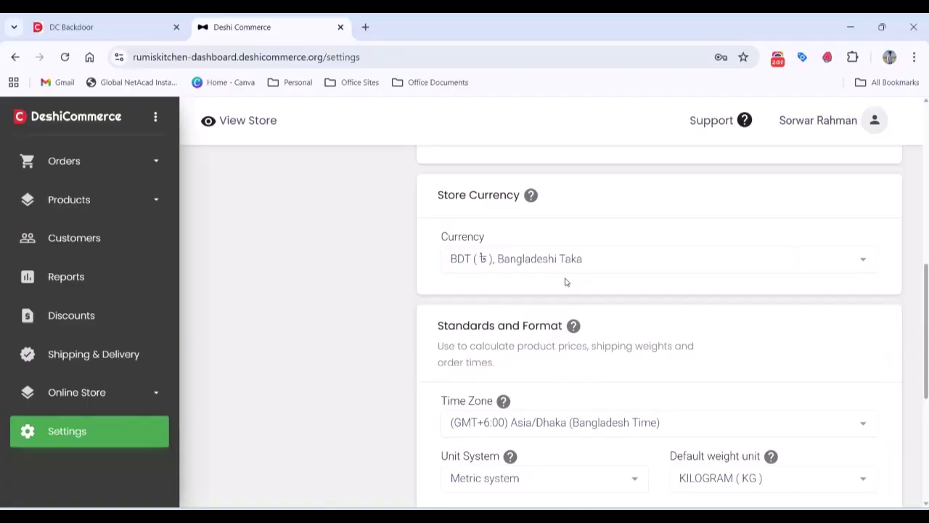
# Choose KILOGRAM (KG) as the default weight unit in the store's standards and format settings.
pyautogui.scroll(-1, 568, 263)
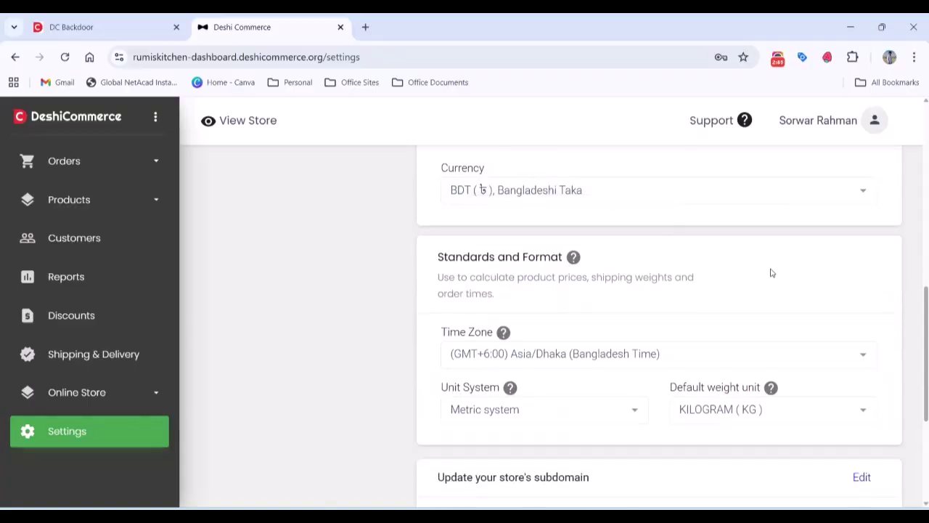
pyautogui.scroll(-1, 643, 259)
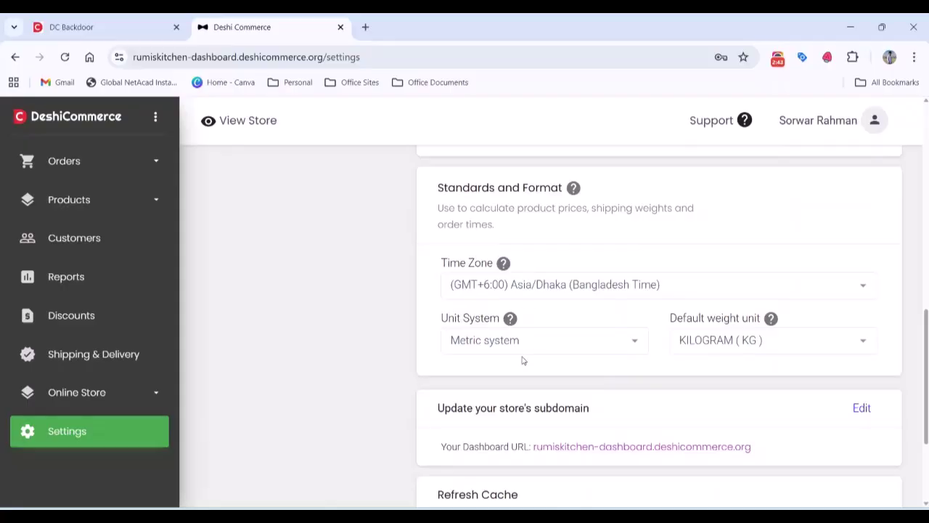
pyautogui.click(809, 351)
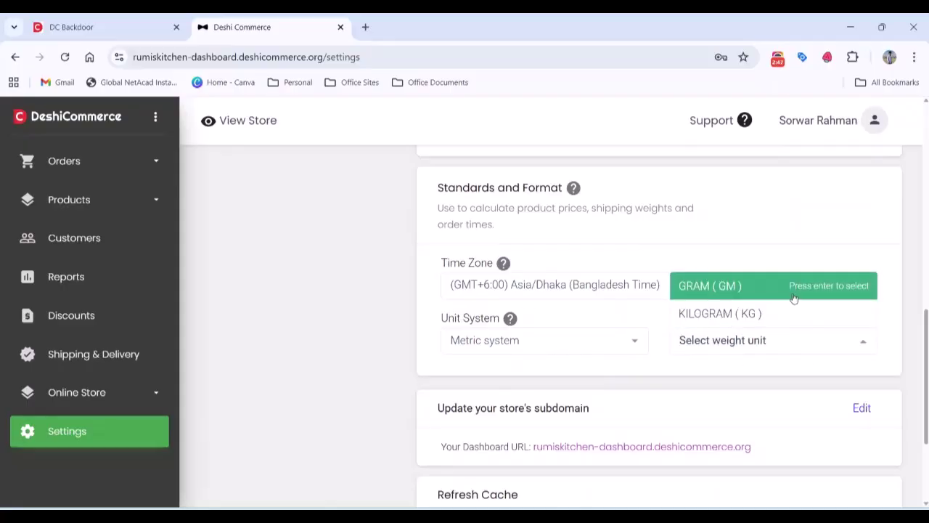
pyautogui.press('Down')
pyautogui.press('Return')
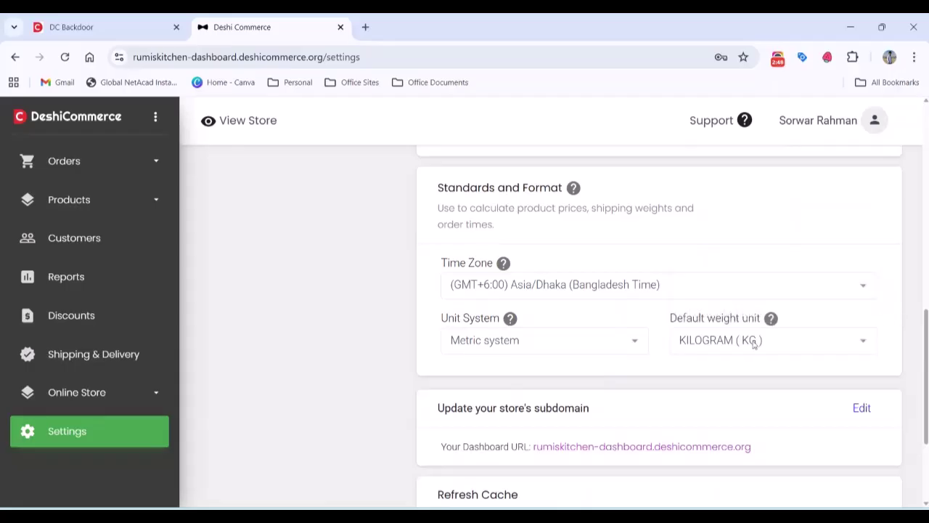
# Open the store's subdomain for editing, check the note on its field, and cancel without changing it.
pyautogui.scroll(-2, 632, 283)
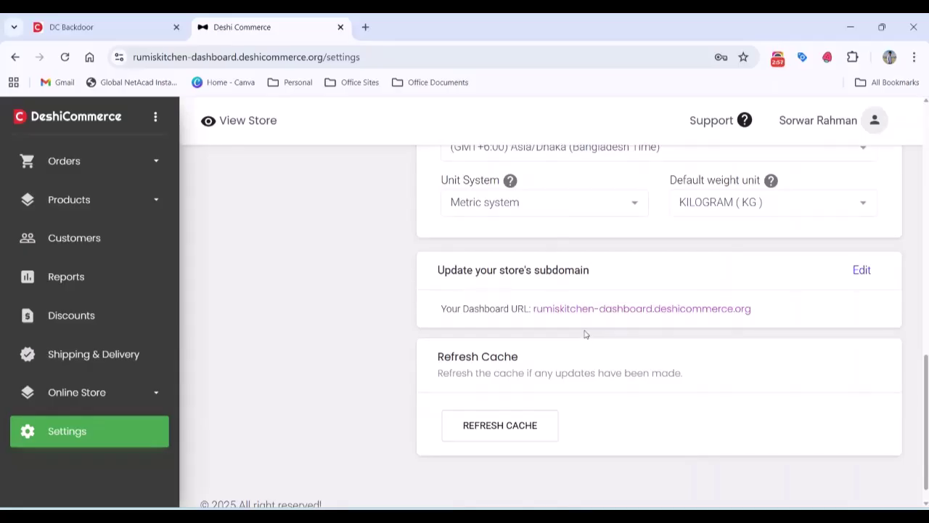
pyautogui.click(864, 270)
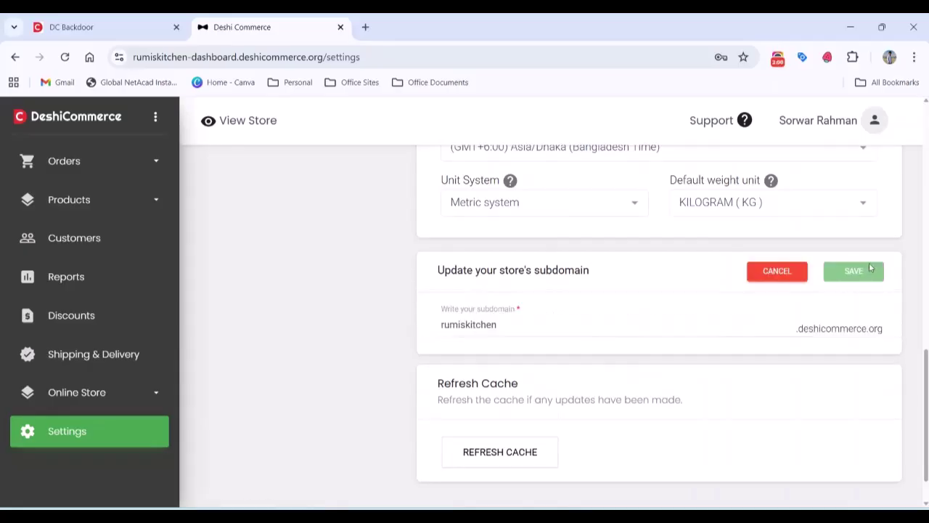
pyautogui.click(557, 328)
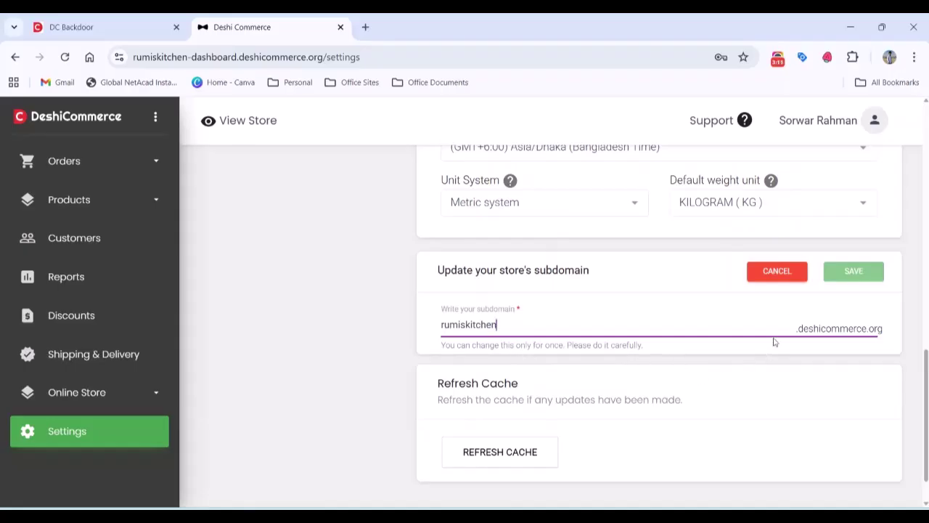
pyautogui.click(784, 274)
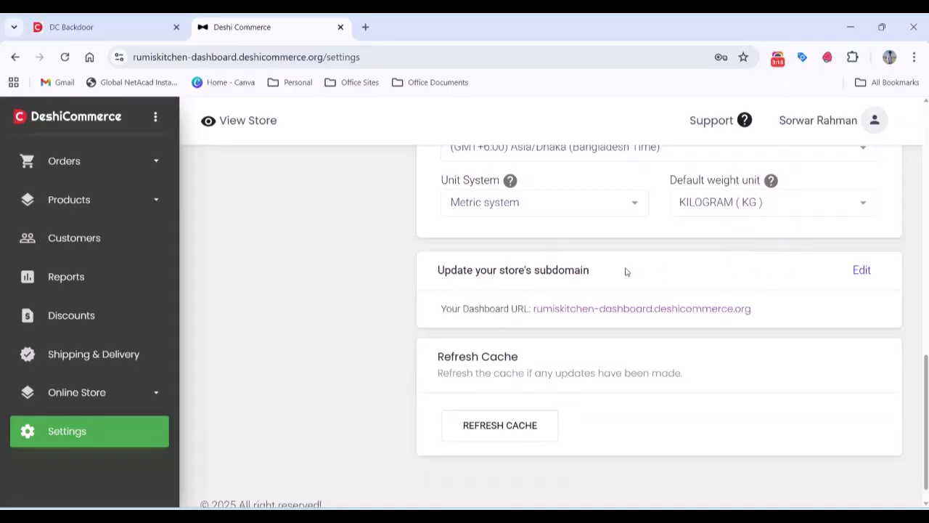
# Refresh the store's cache and dismiss the confirmation message.
pyautogui.scroll(-1, 523, 298)
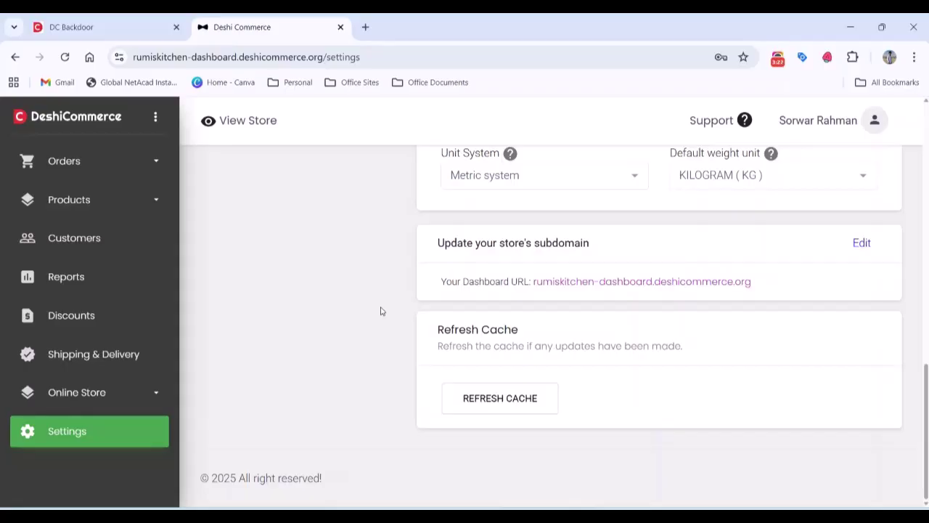
pyautogui.click(498, 397)
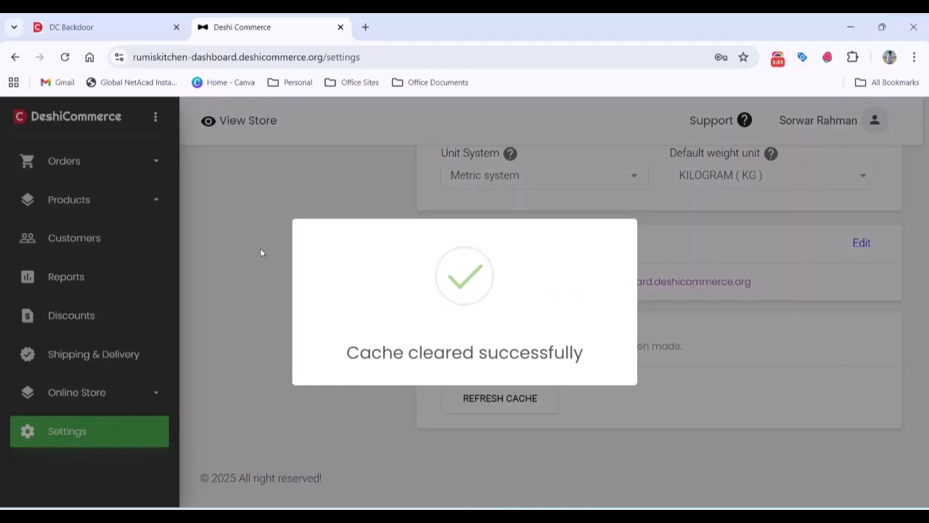
pyautogui.click(260, 249)
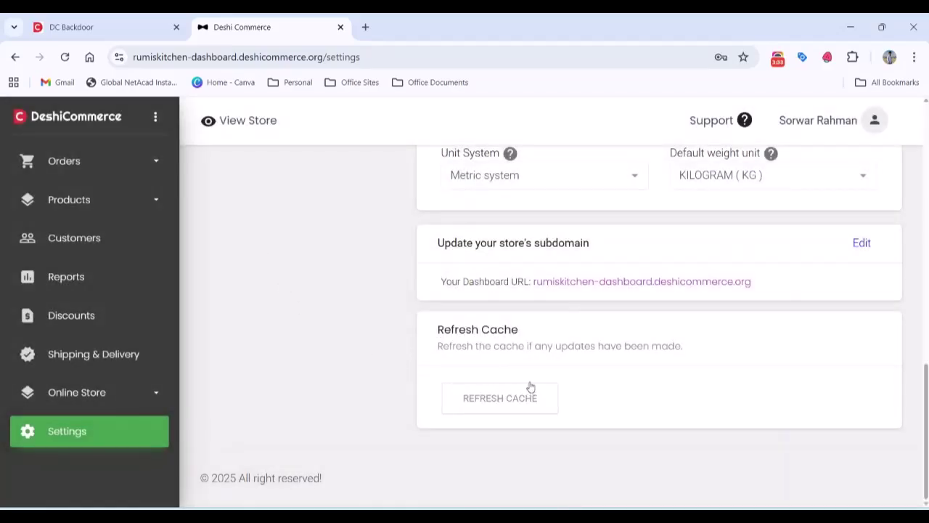